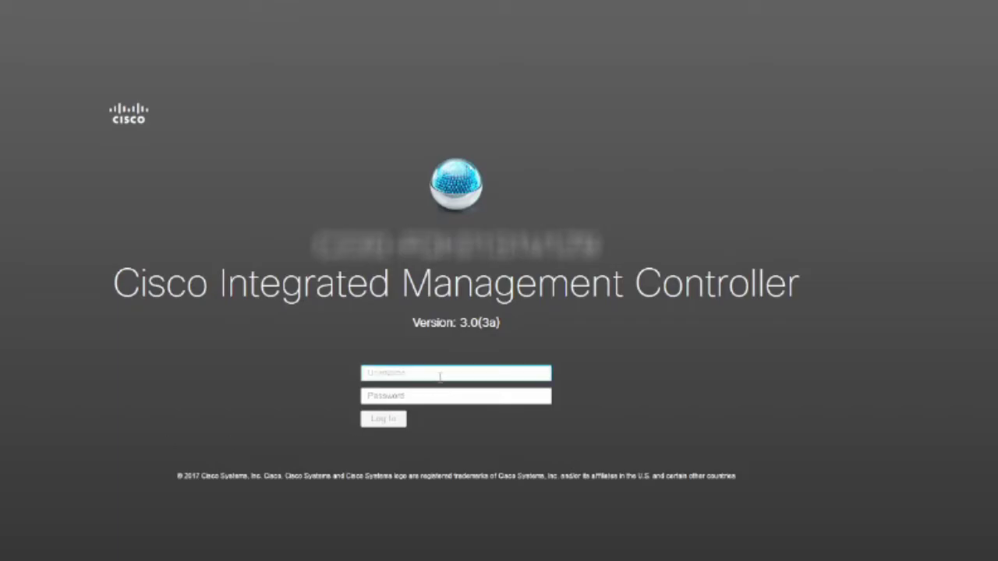
# Step: Log in to Cisco IMC as admin with the account password and decline saving it in the browser
pyautogui.write('admin')
pyautogui.press('Tab')
pyautogui.write('**********')
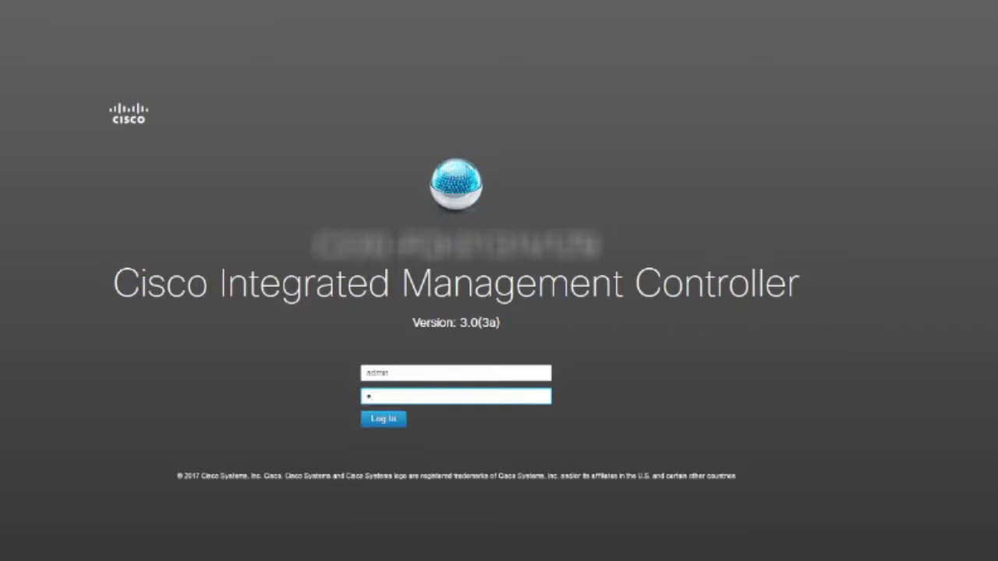
pyautogui.press('Return')
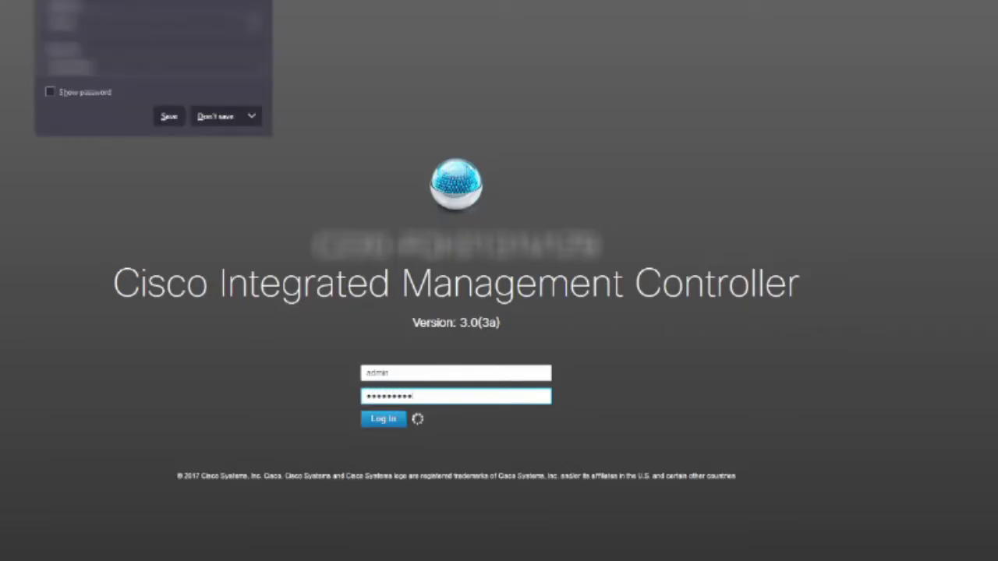
pyautogui.click(232, 117)
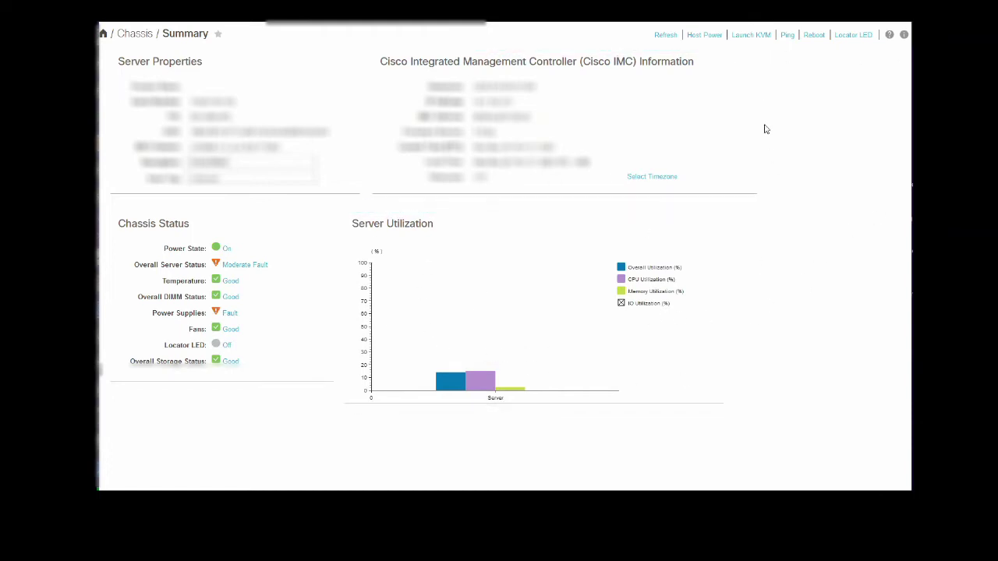
# Step: Open the Launch KVM options on the Chassis Summary page to choose Java or HTML console
pyautogui.click(761, 36)
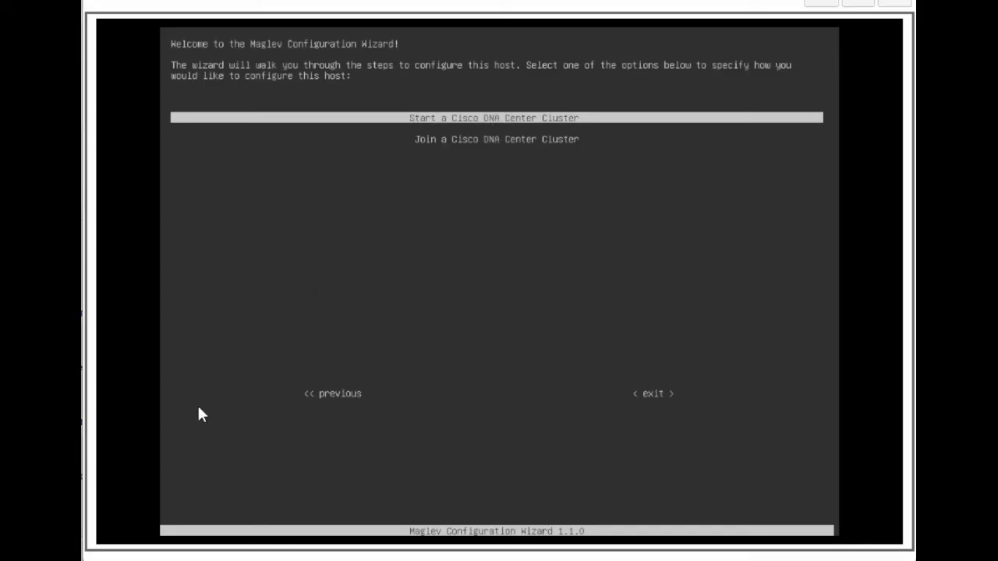
# Step: Start a new Cisco DNA Center cluster in IPv4 mode and advance to the Layer2 page
pyautogui.press('Return')
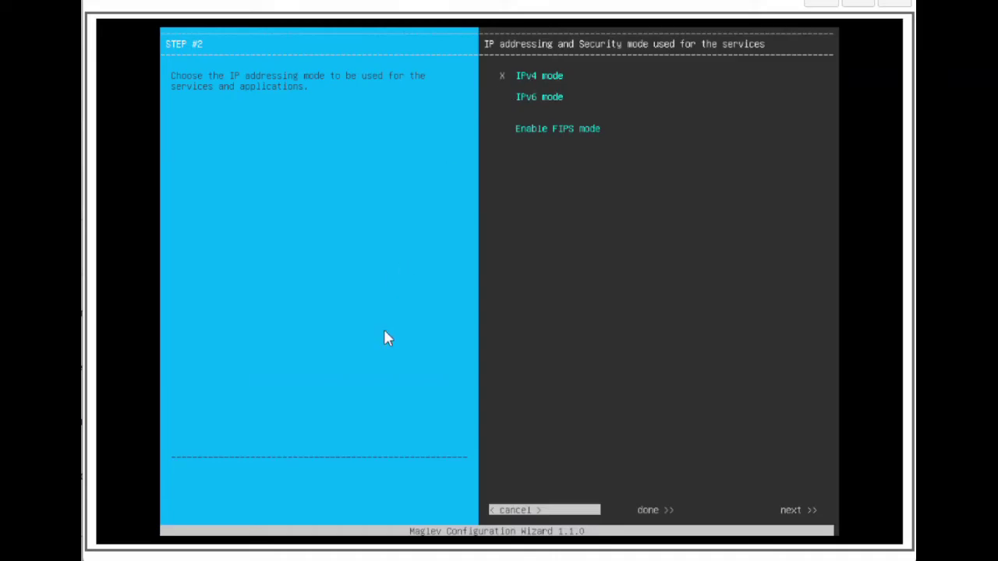
pyautogui.press('Tab')
pyautogui.press('Tab')
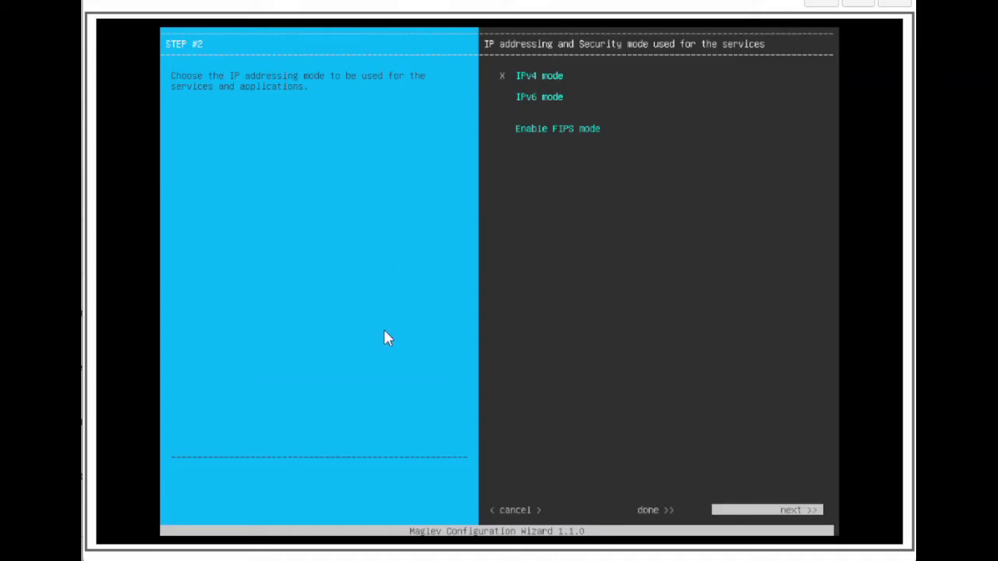
pyautogui.press('Return')
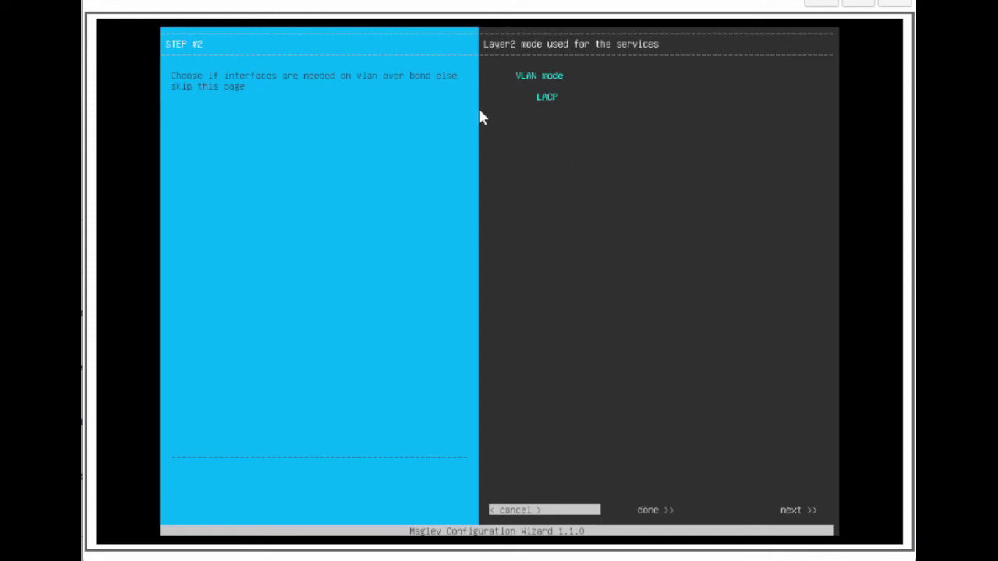
pyautogui.press('Tab')
pyautogui.press('Tab')
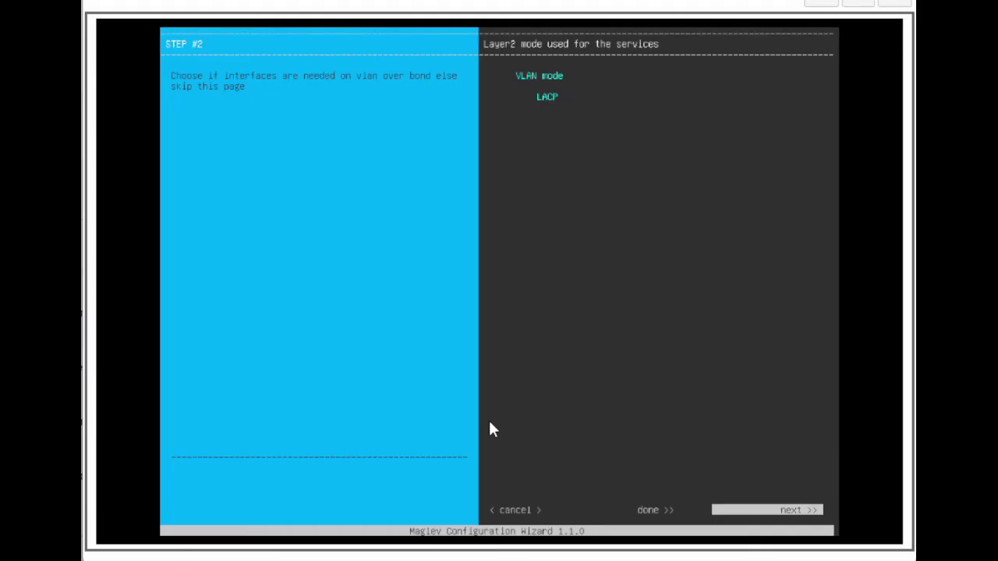
# Step: Give adapter #1 host 192.168.100.100/255.255.255.0 and static routes 10.0.0.0/8, 172.16.0.0/12, 192.168.0.0/16 via 10.0.0.1
pyautogui.press('Return')
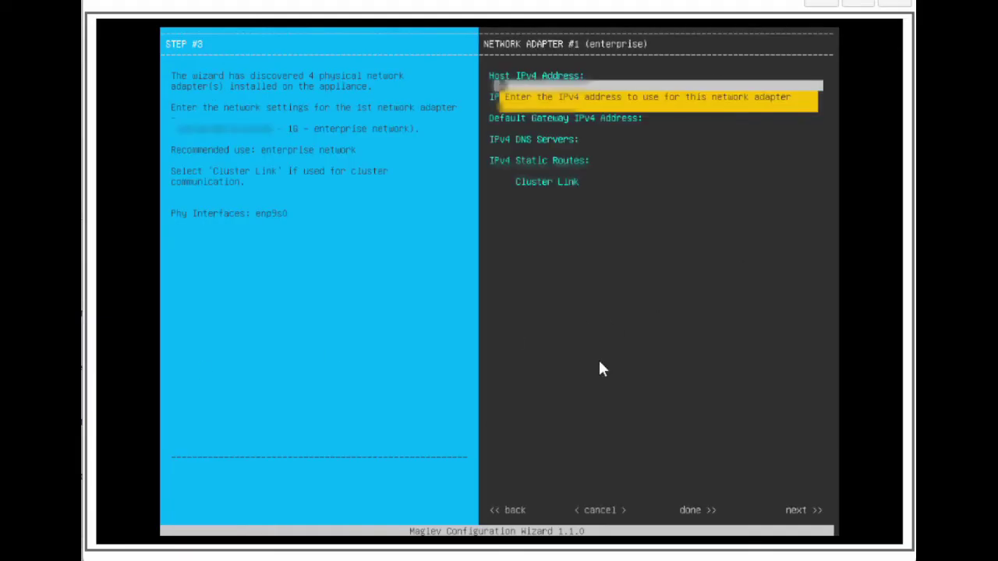
pyautogui.write('192.168.100.100')
pyautogui.press('Tab')
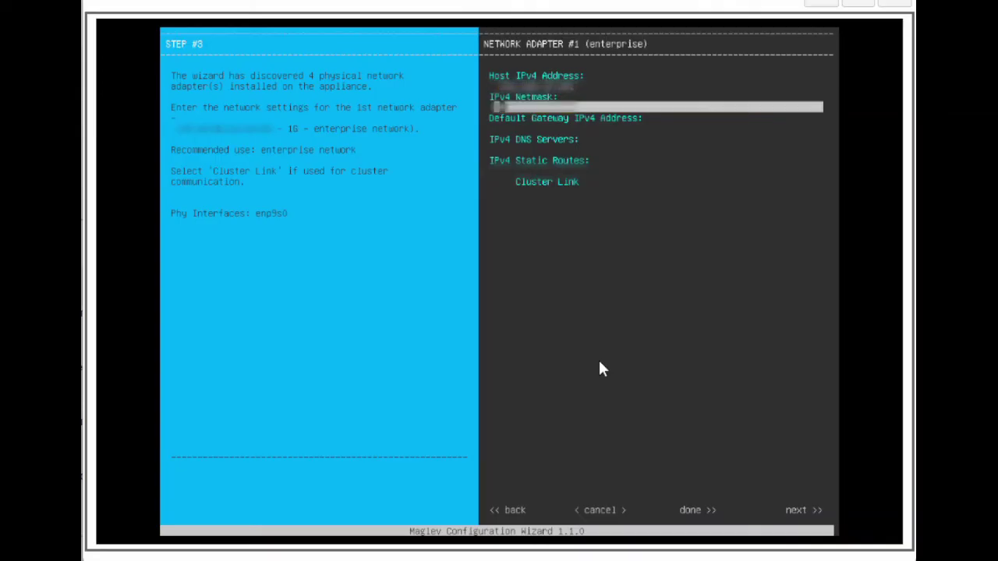
pyautogui.write('255.255.255.0')
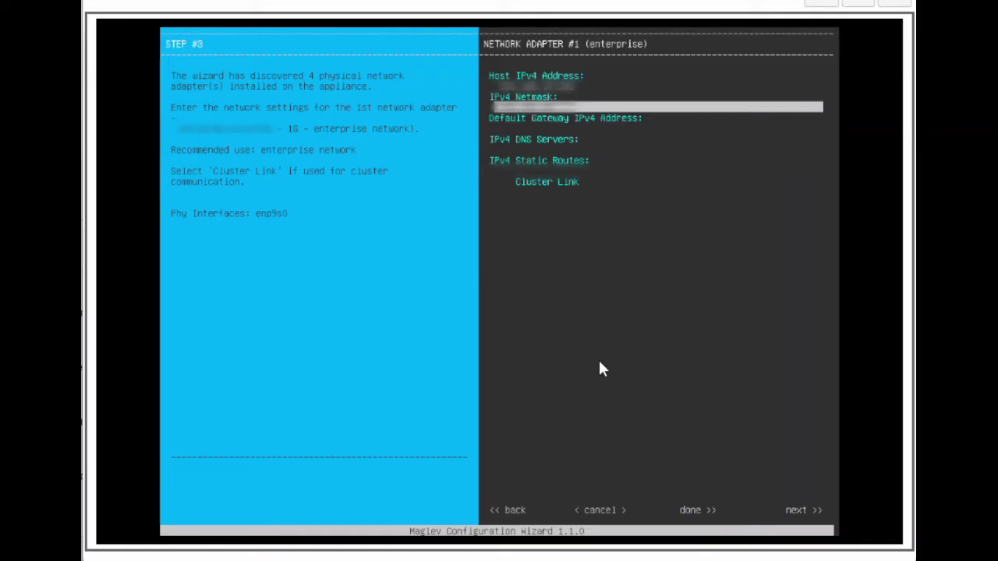
pyautogui.press('Tab')
pyautogui.press('Tab')
pyautogui.press('Tab')
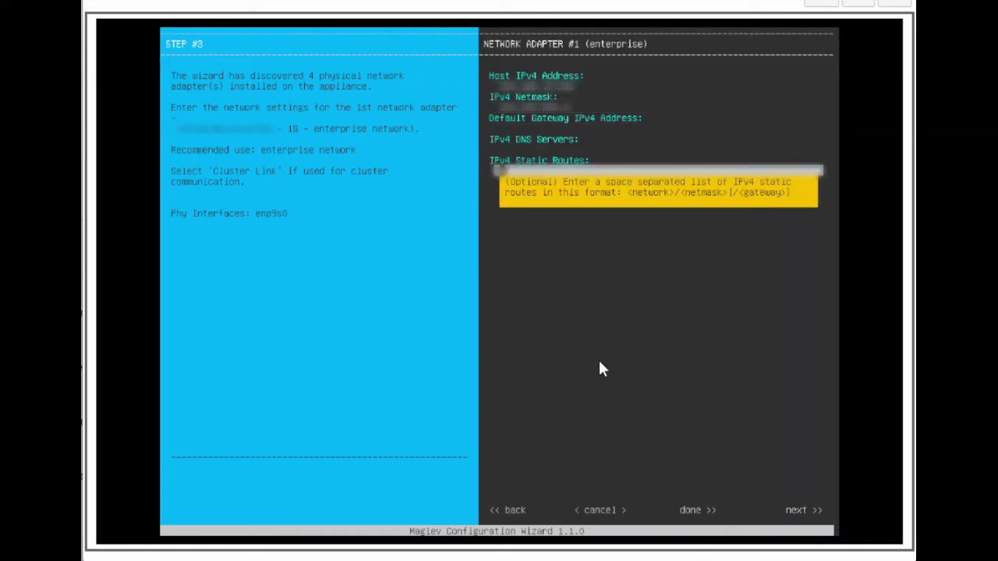
pyautogui.write('10.0.0.0/8/10.')
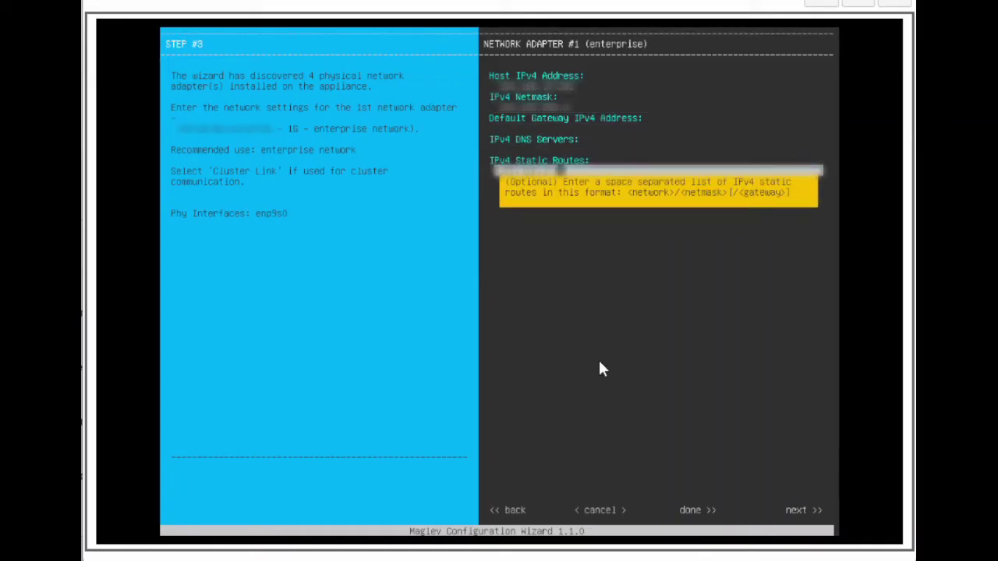
pyautogui.write('0.0.1 172.16.0.')
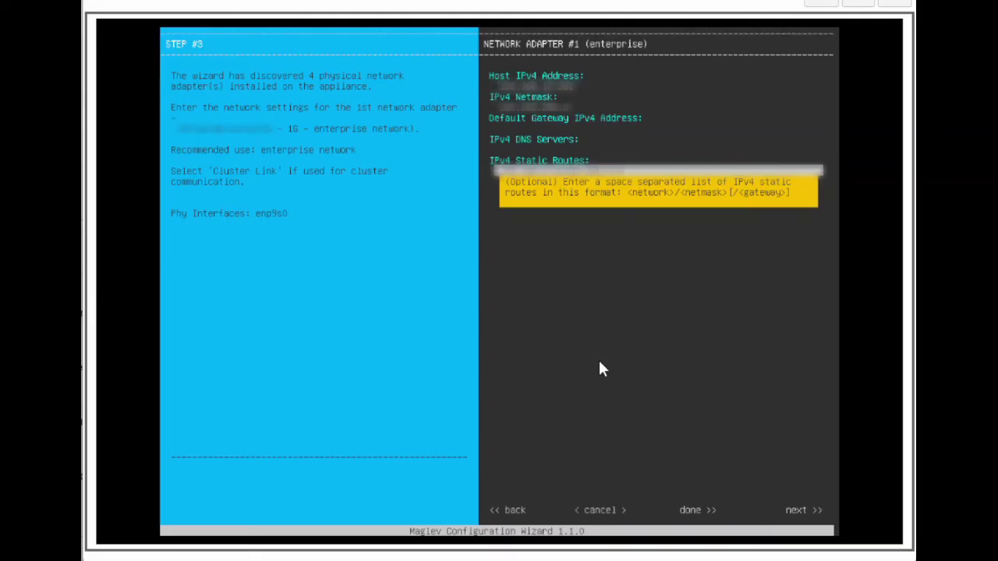
pyautogui.write('0/12/10.0.0')
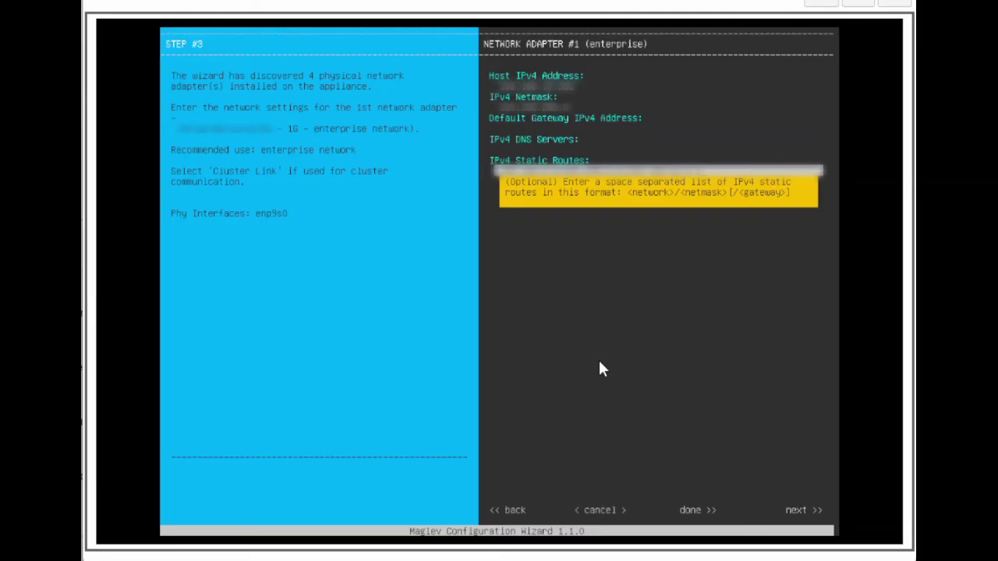
pyautogui.write('.1 192.168.0.0/16/10.0')
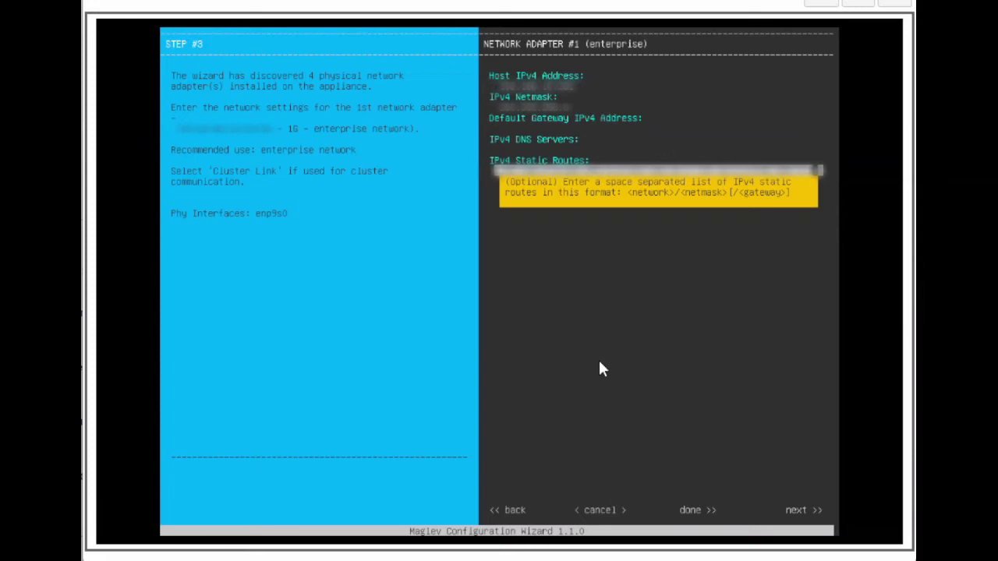
pyautogui.write('.0.1')
pyautogui.press('Tab')
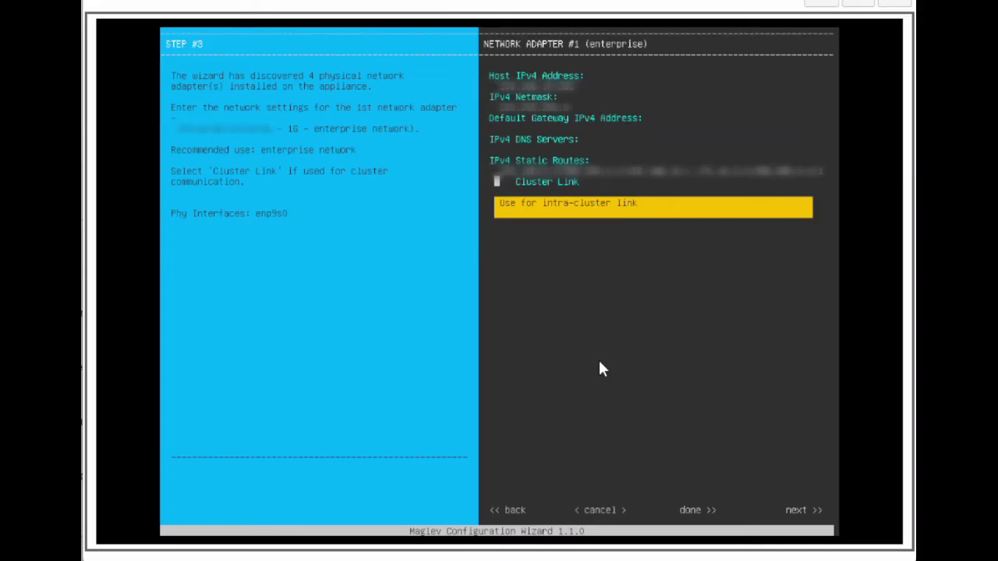
pyautogui.press('Tab')
pyautogui.press('Tab')
pyautogui.press('Tab')
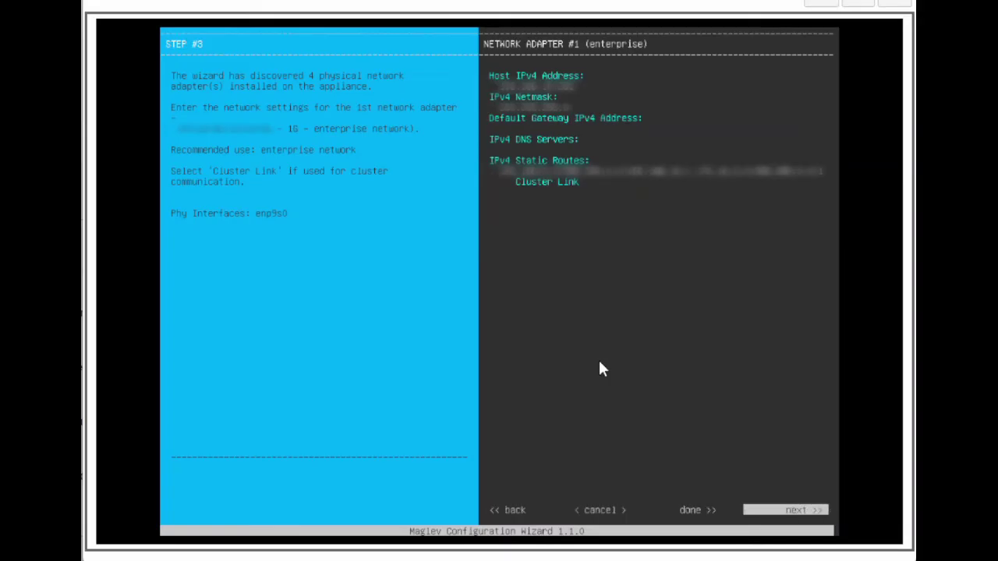
pyautogui.press('Return')
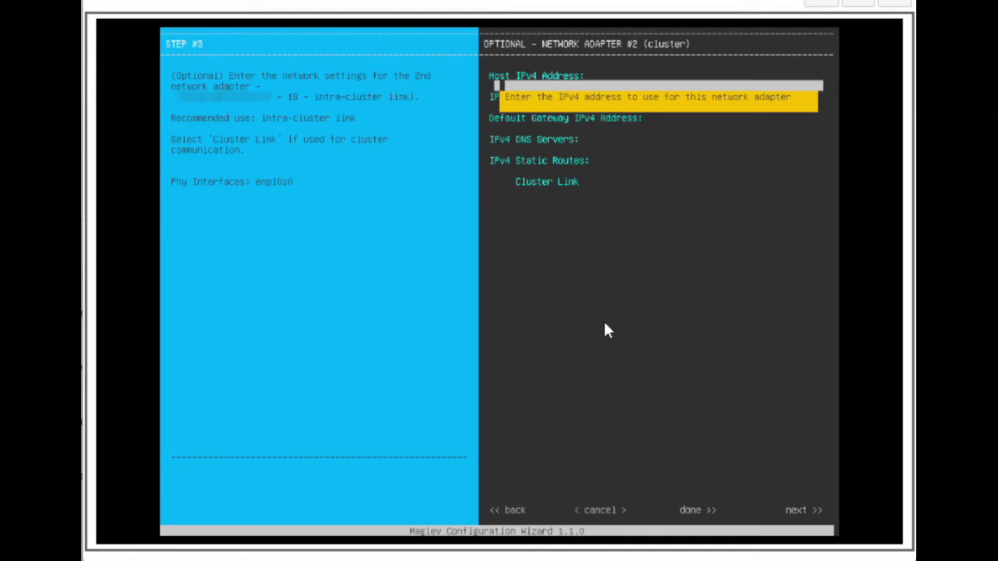
# Step: Give adapter #2 address 10.0.1 with netmask 255.255.255.0 and mark it as the Cluster Link
pyautogui.write('10.')
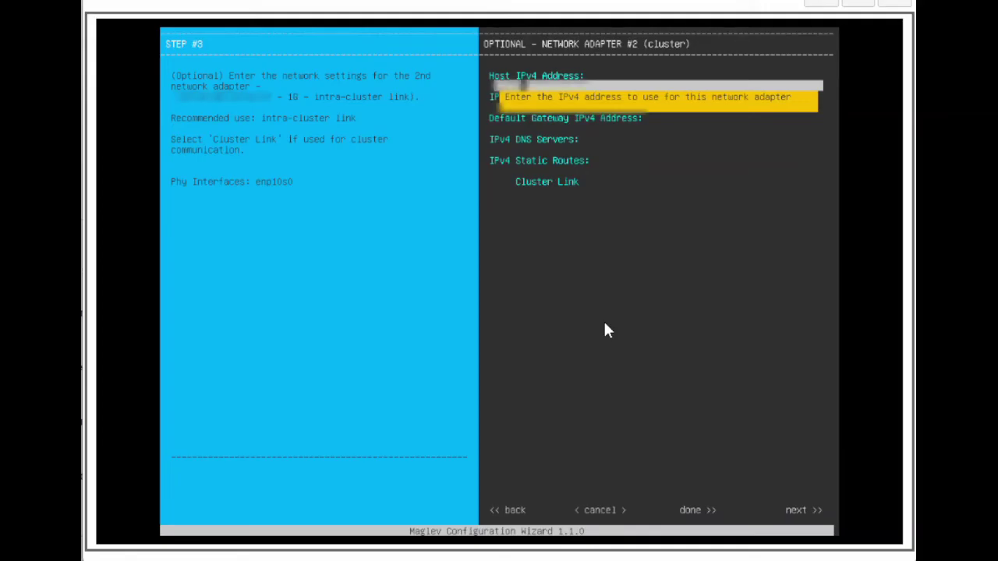
pyautogui.write('0.1')
pyautogui.press('Tab')
pyautogui.write('255.255.25')
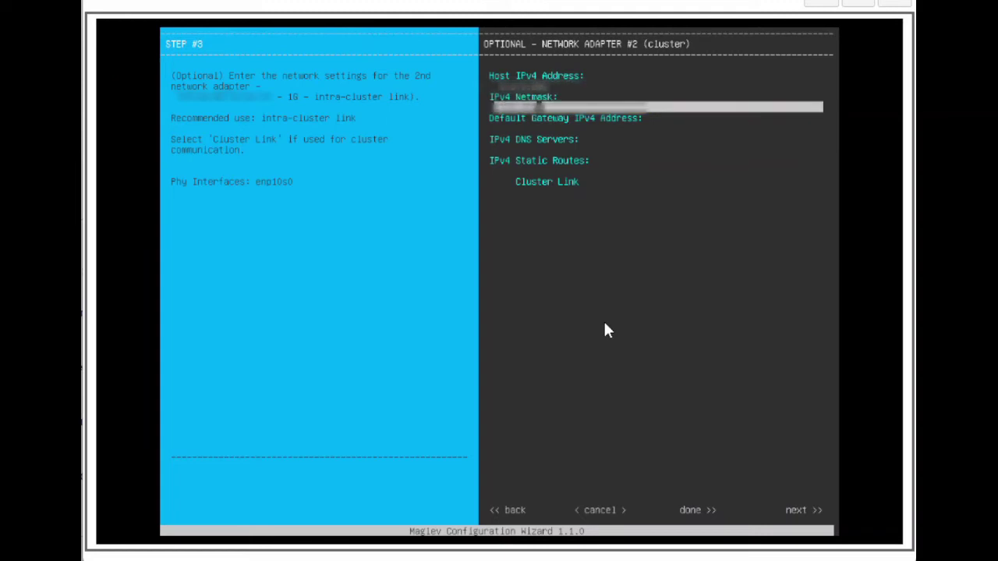
pyautogui.write('5.0')
pyautogui.press('Tab')
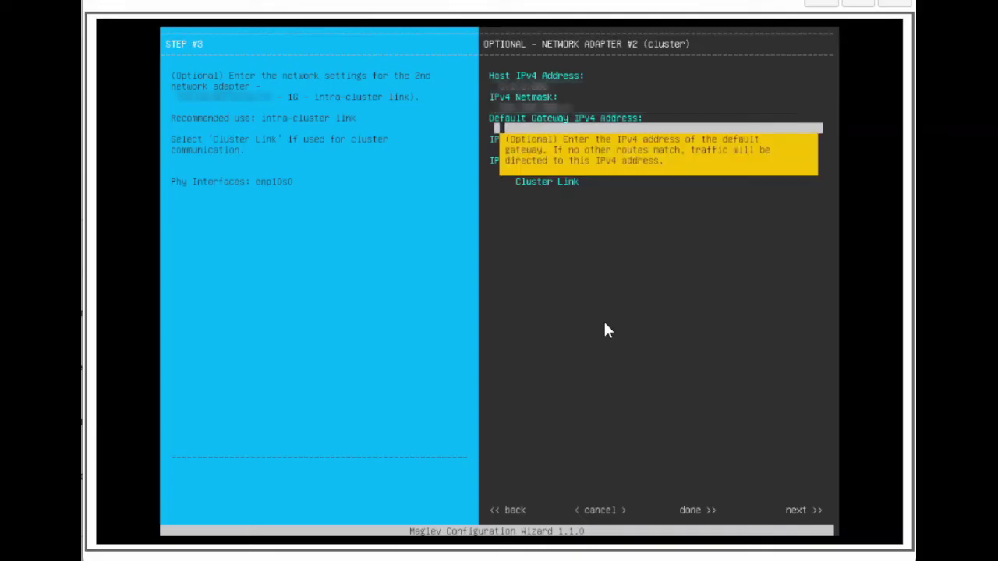
pyautogui.press('Tab')
pyautogui.press('Tab')
pyautogui.press('Tab')
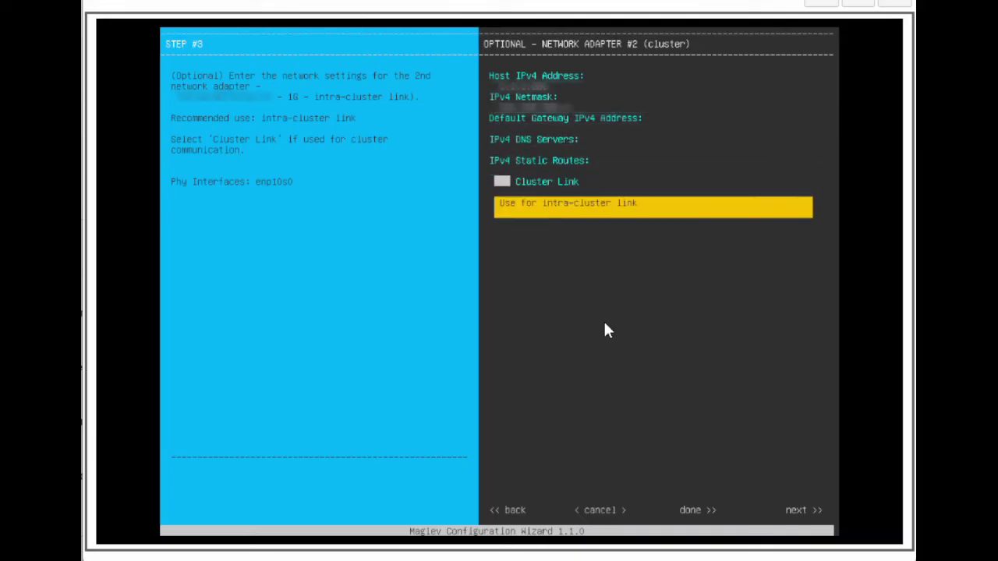
pyautogui.press('space')
pyautogui.press('Tab')
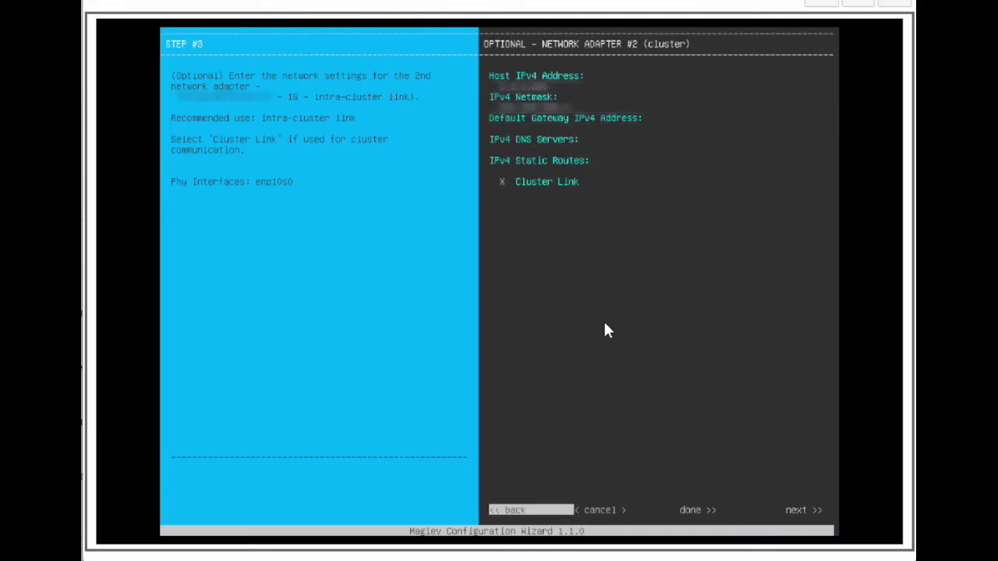
pyautogui.press('Tab')
pyautogui.press('Tab')
pyautogui.press('Tab')
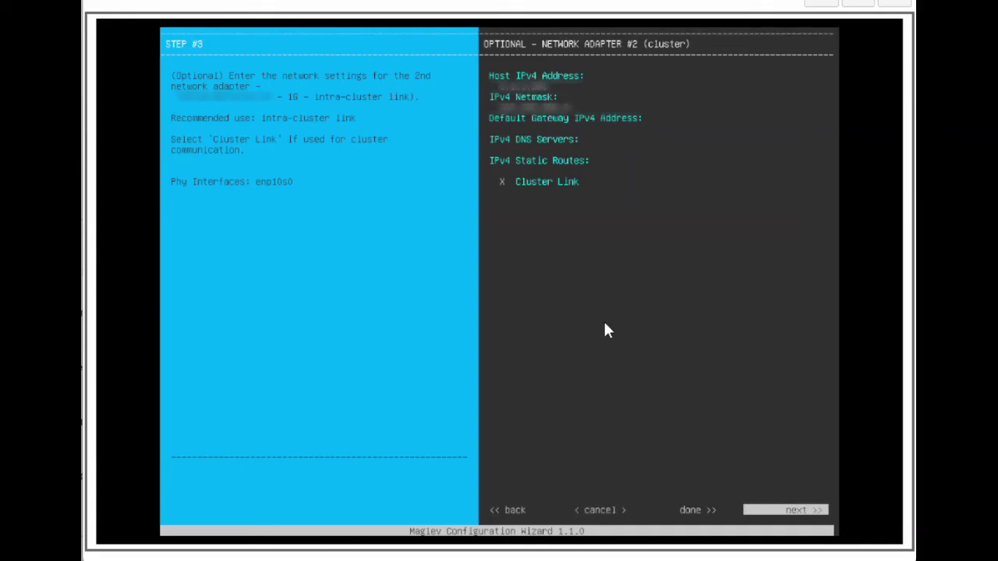
pyautogui.press('Return')
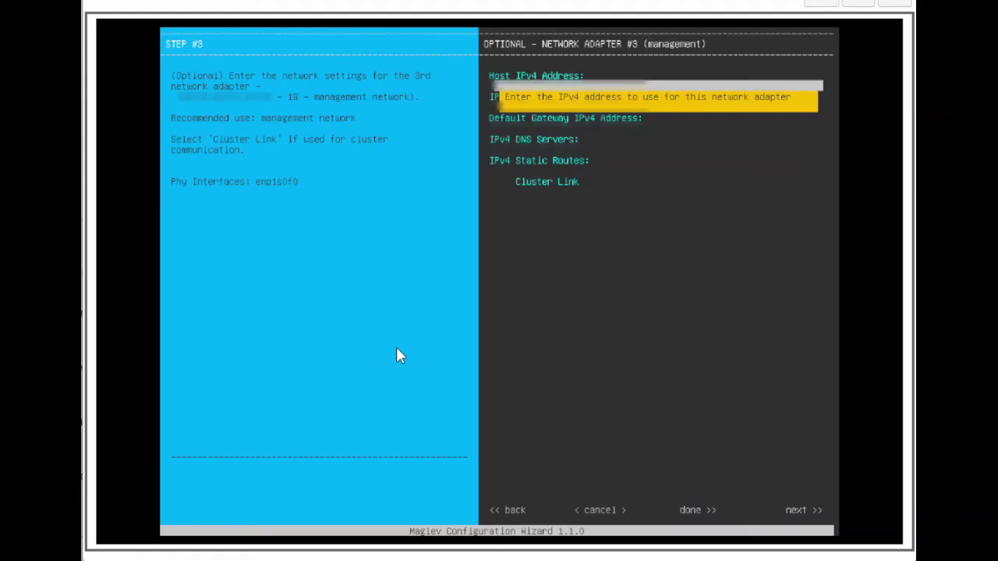
# Step: Set adapter #3 to 192.168.100.100/255.255.255.0, gateway 192.168.100.1, DNS 192.168.100.100 and 192.168.100.101
pyautogui.write('192.168.100.100')
pyautogui.press('Tab')
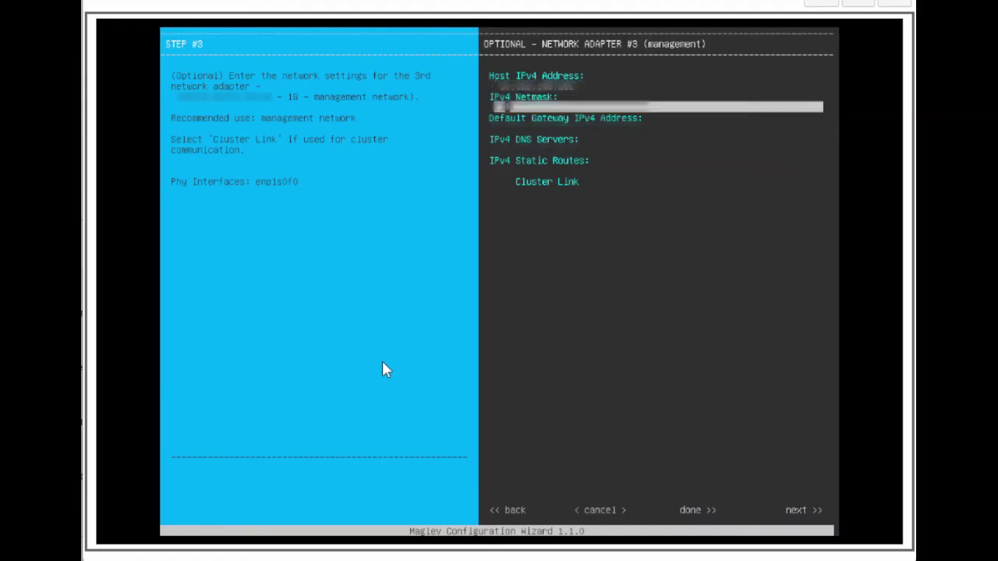
pyautogui.write('255.255.255.0')
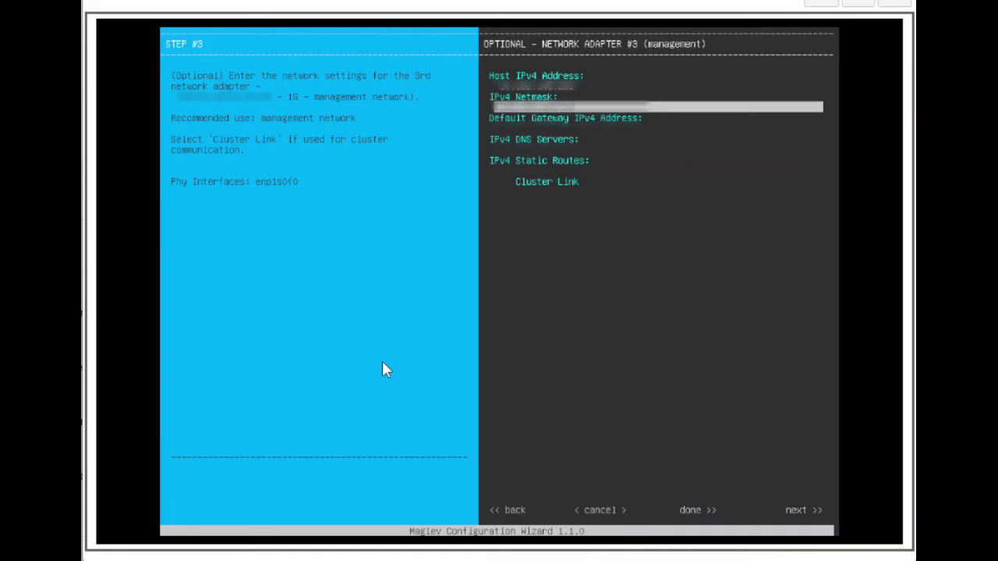
pyautogui.press('Tab')
pyautogui.write('192.168.100.1')
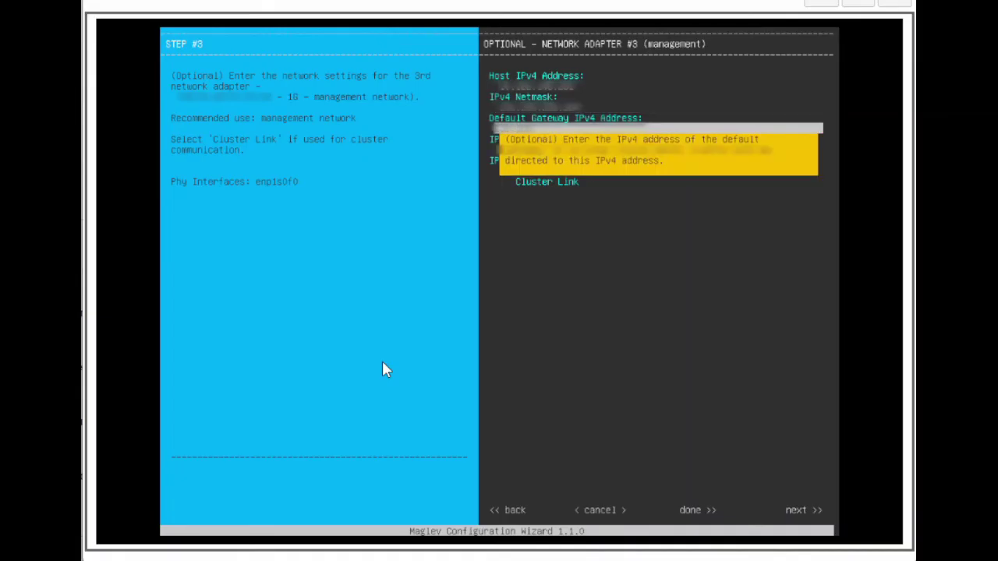
pyautogui.press('Tab')
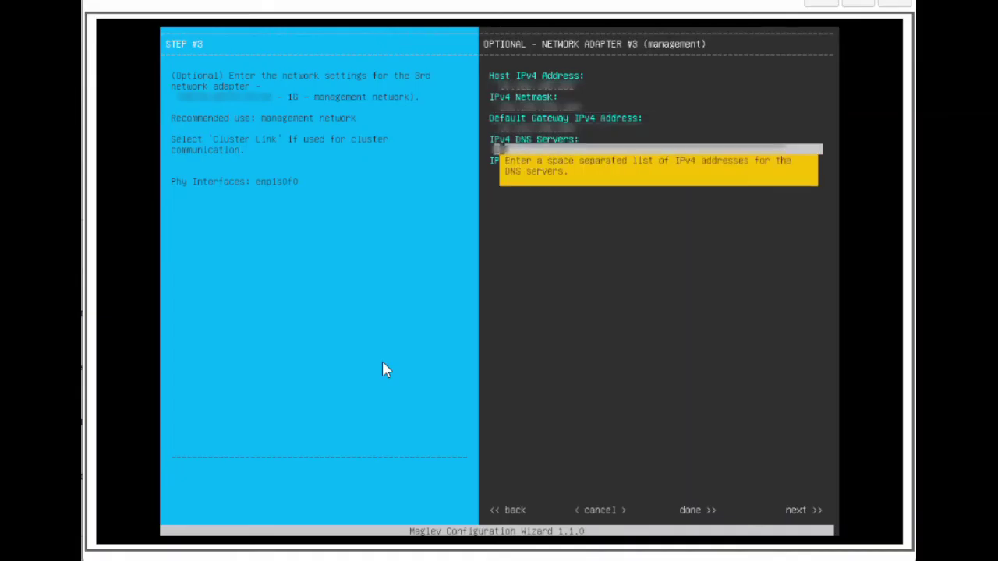
pyautogui.write('192.168.100.100')
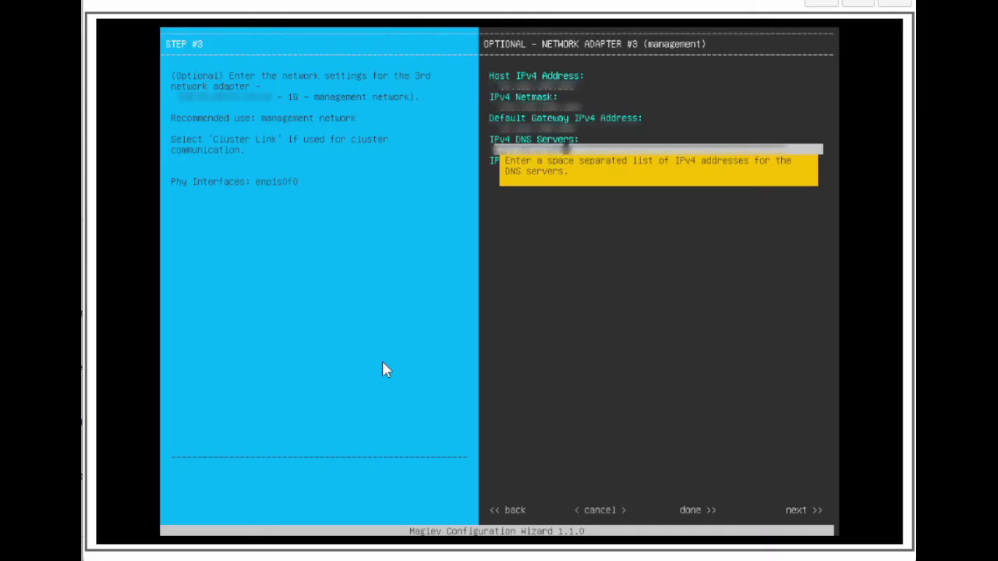
pyautogui.write(' 192.168.100.101 192')
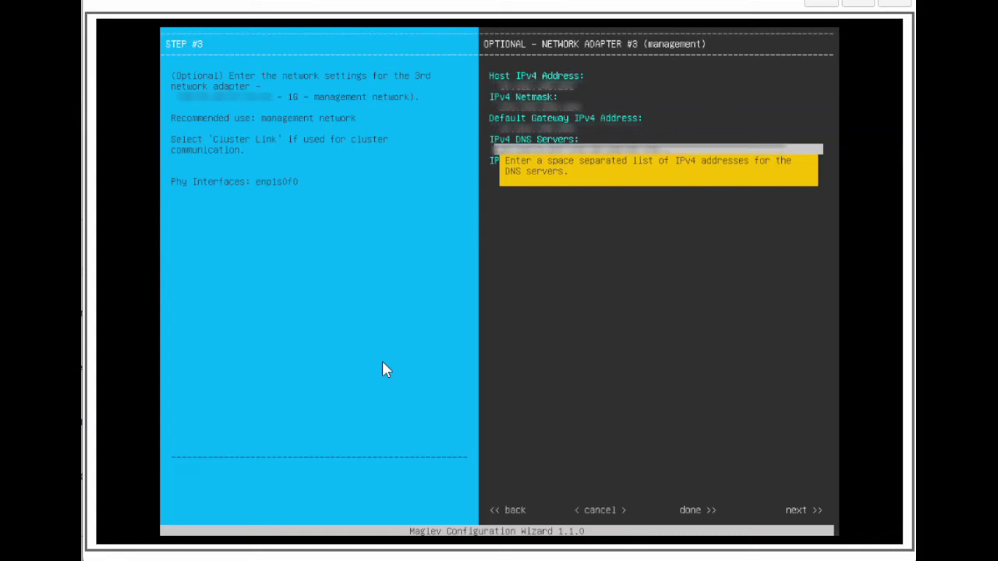
pyautogui.write('.16')
pyautogui.press('Tab')
pyautogui.press('Tab')
pyautogui.press('Tab')
pyautogui.press('Tab')
pyautogui.press('Tab')
pyautogui.press('Tab')
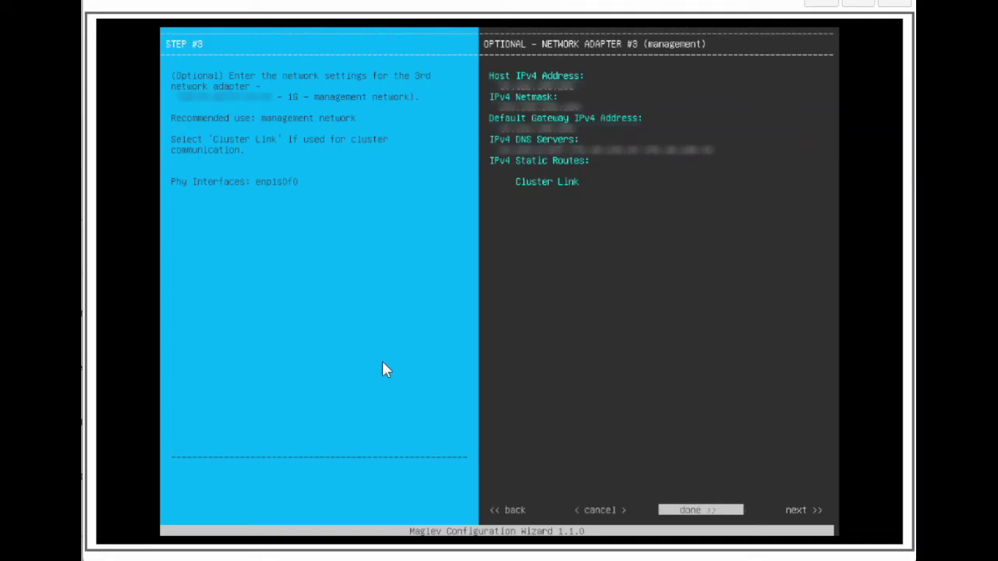
pyautogui.press('Return')
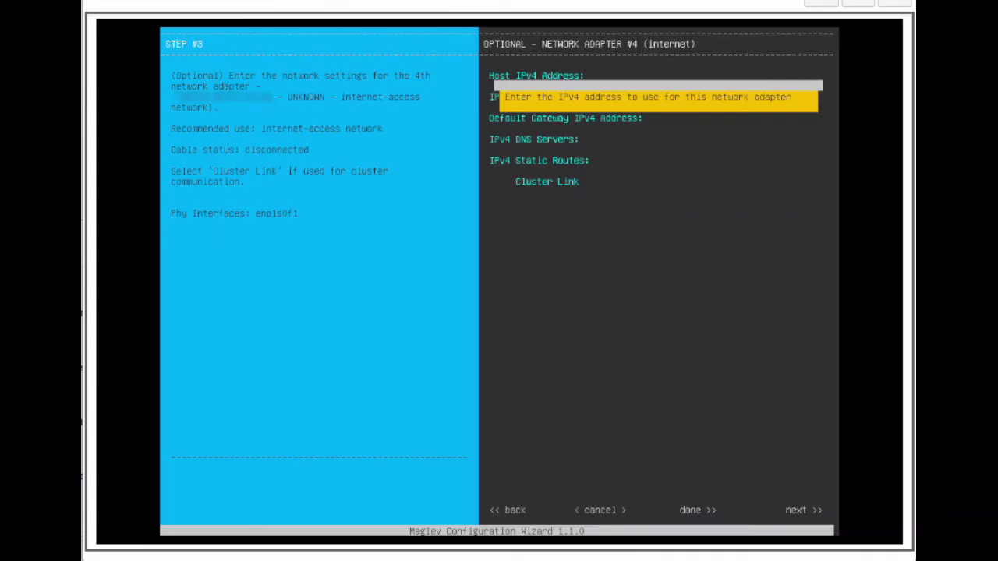
# Step: Leave internet adapter #4 blank and start validating and configuring host networking
pyautogui.press('Tab')
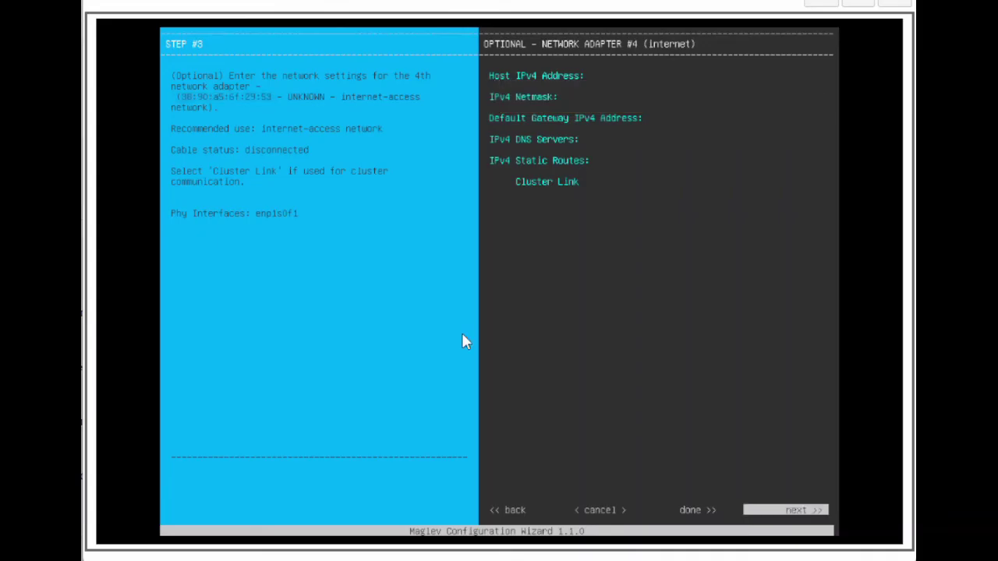
pyautogui.press('Return')
pyautogui.press('Tab')
pyautogui.press('Tab')
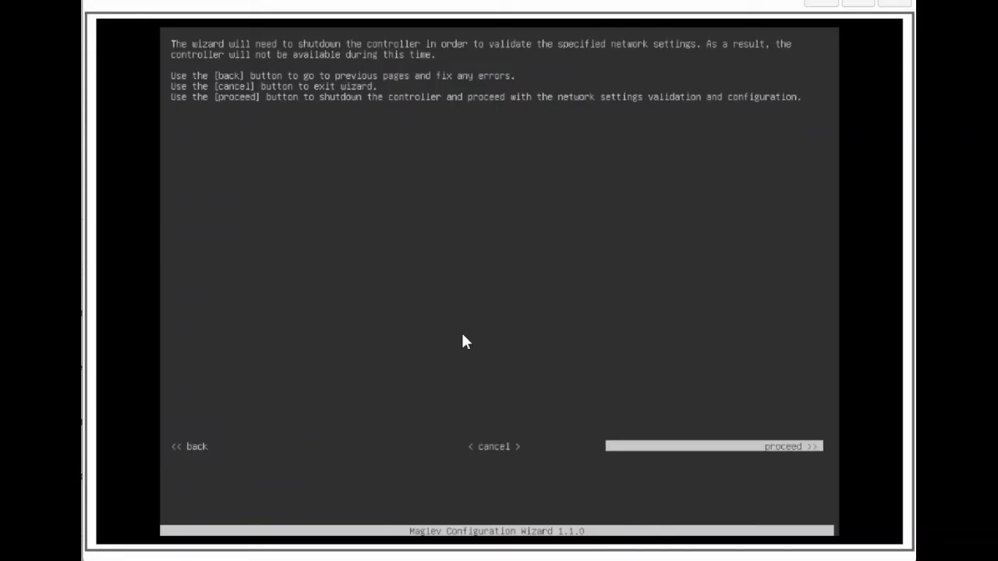
pyautogui.press('Return')
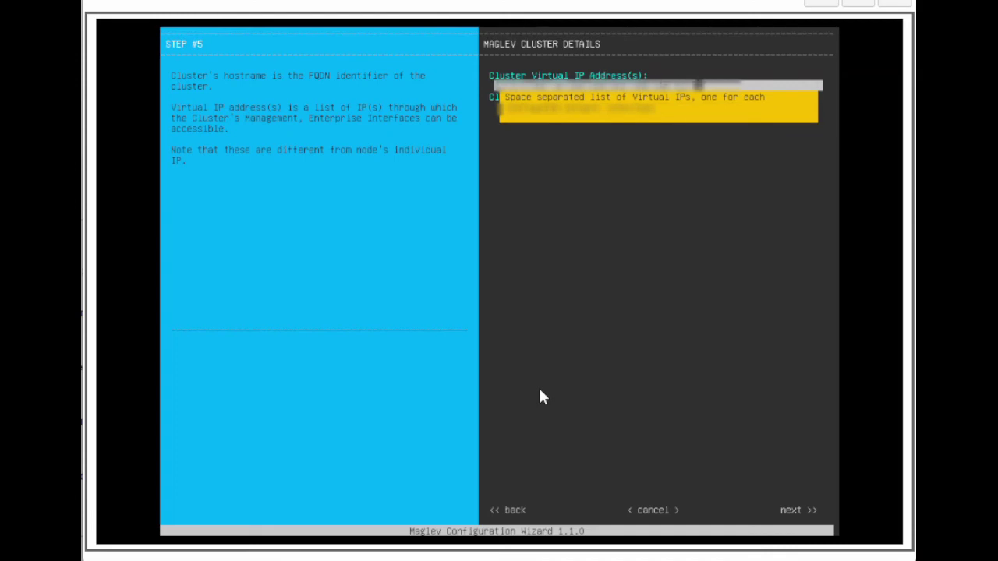
# Step: Set the cluster hostname to dnac.cisco.com and continue to user account settings
pyautogui.press('Tab')
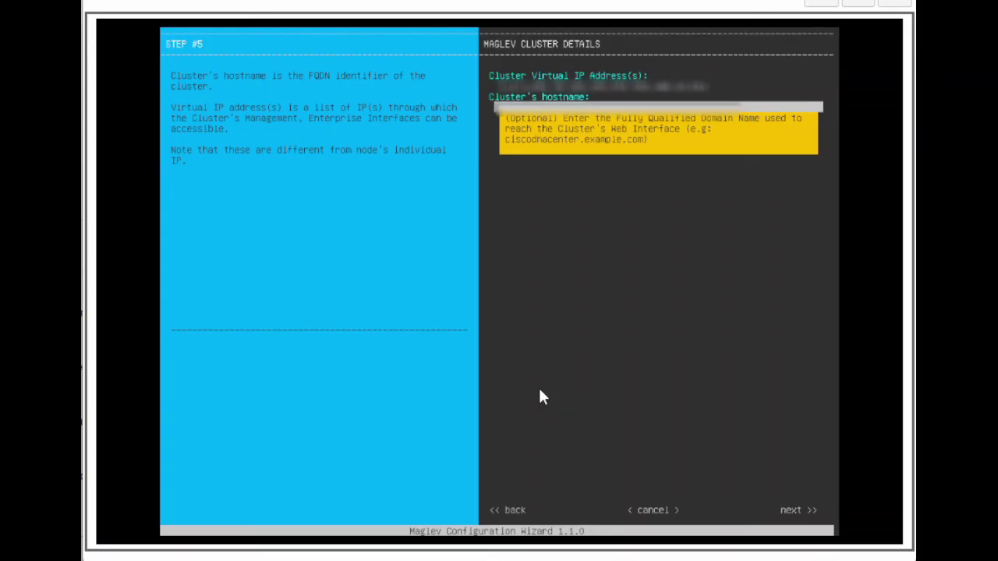
pyautogui.write('dnac')
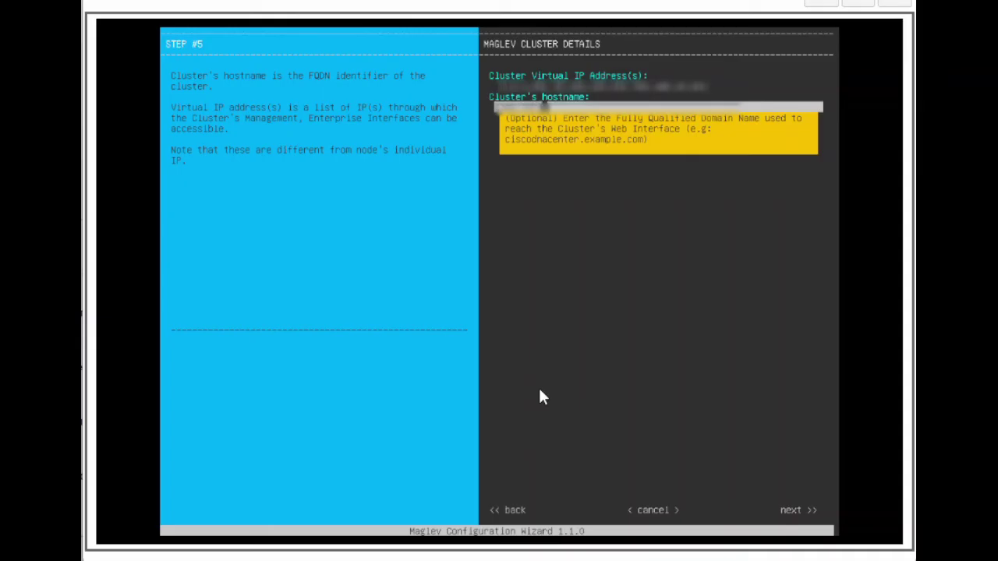
pyautogui.write('.cisco.com')
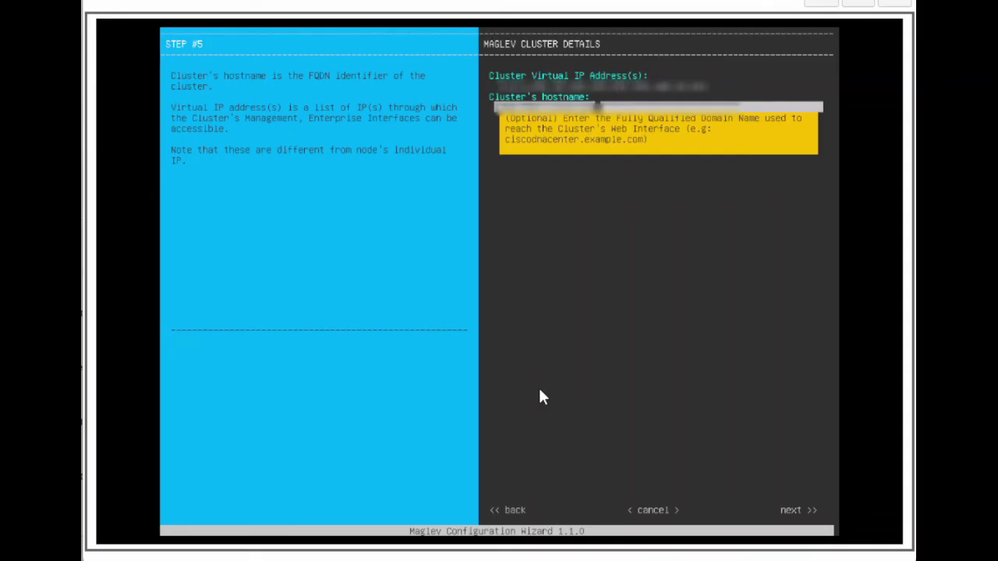
pyautogui.press('Tab')
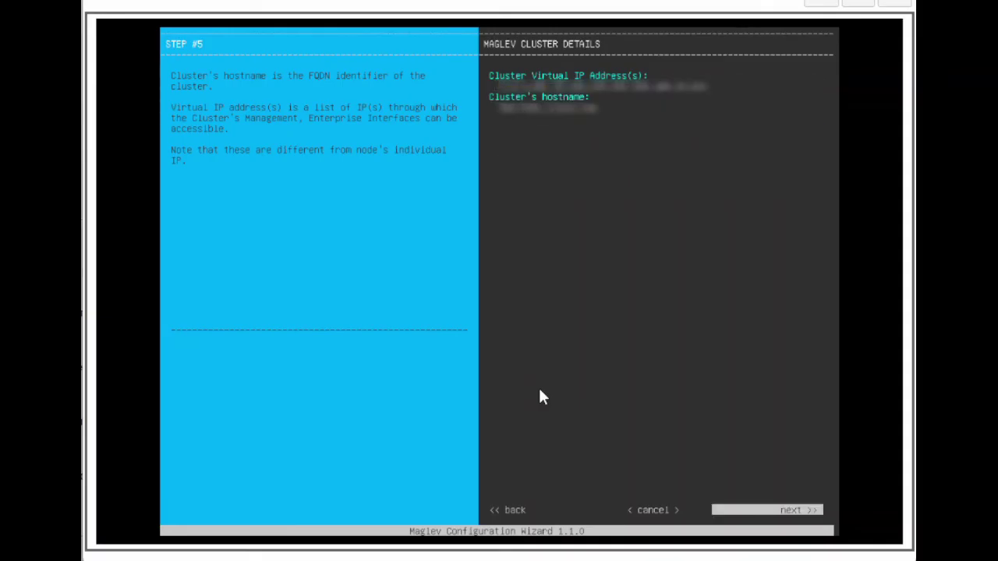
pyautogui.press('Return')
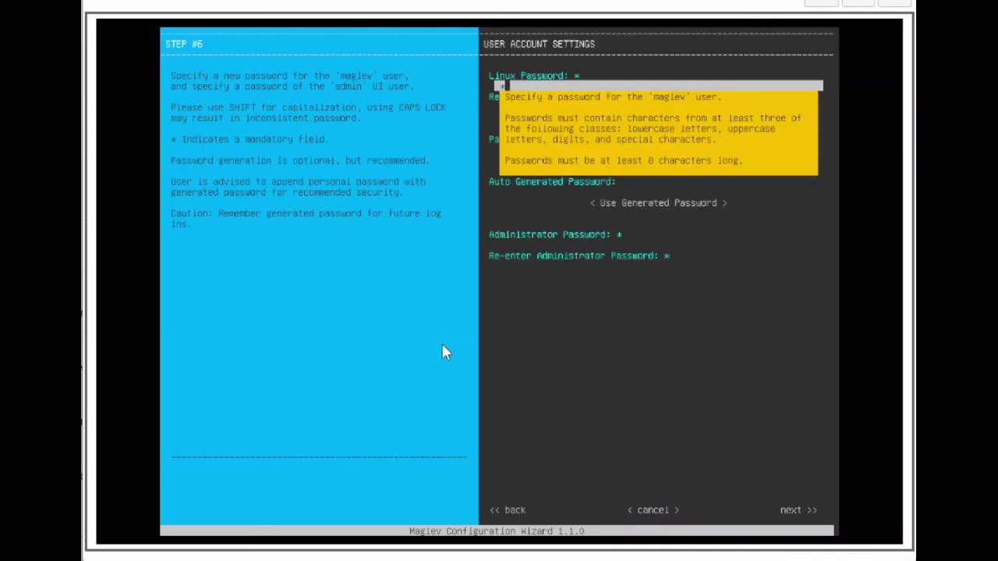
# Step: Enter and confirm the Linux and Administrator passwords, skipping password generation
pyautogui.write('**********')
pyautogui.press('Tab')
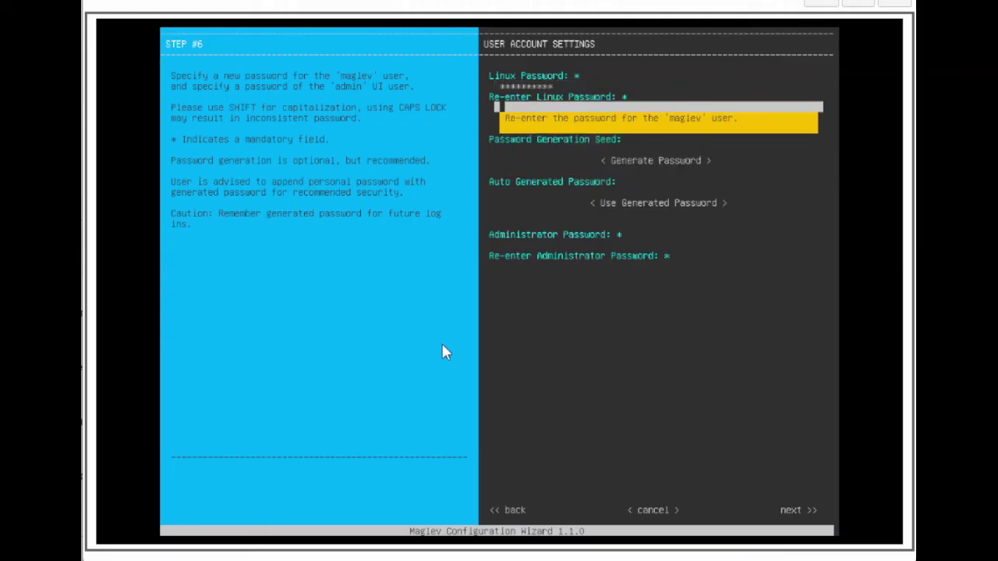
pyautogui.write('**********')
pyautogui.press('Tab')
pyautogui.press('Tab')
pyautogui.press('Tab')
pyautogui.press('Tab')
pyautogui.press('Tab')
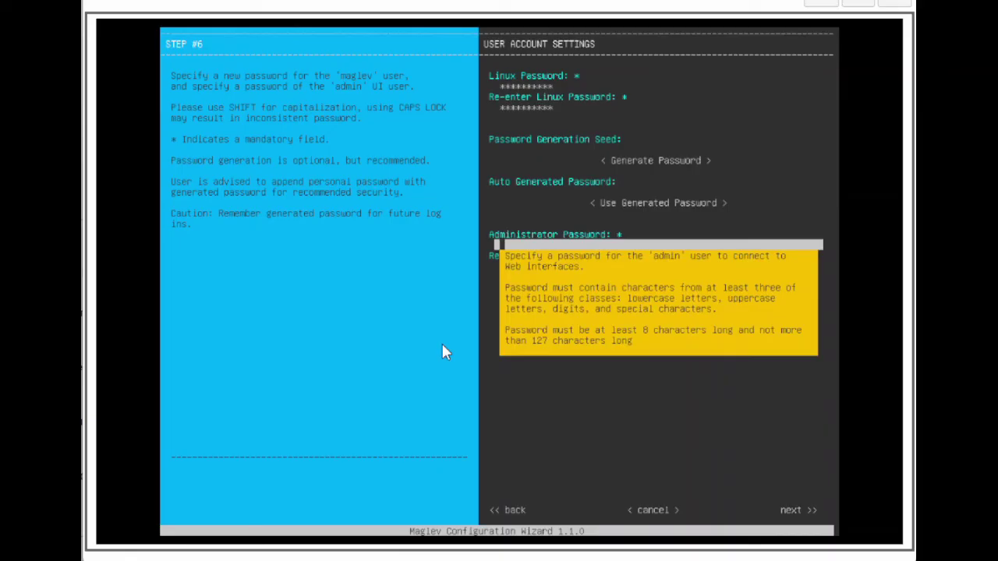
pyautogui.write('**********')
pyautogui.press('Tab')
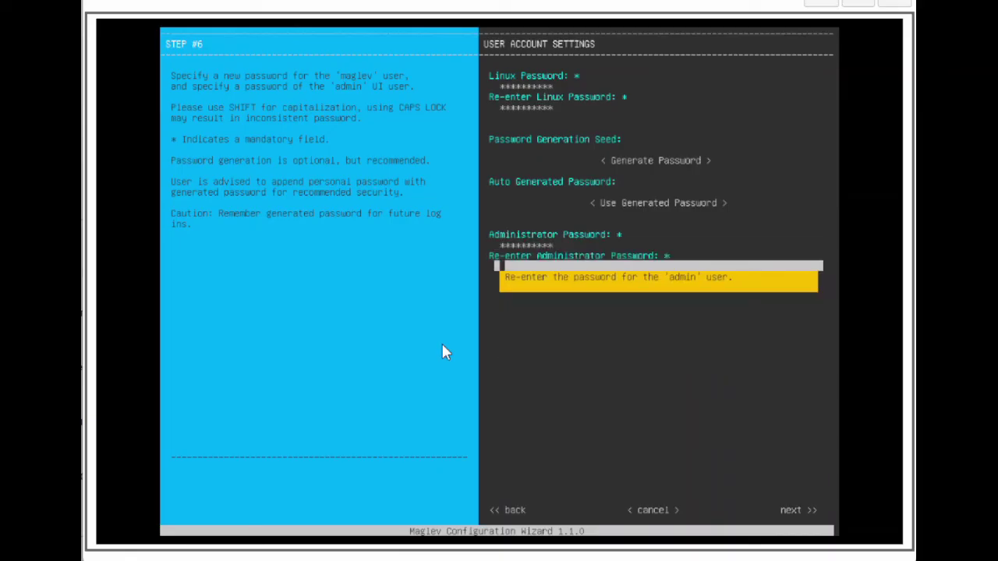
pyautogui.write('**********')
pyautogui.press('Tab')
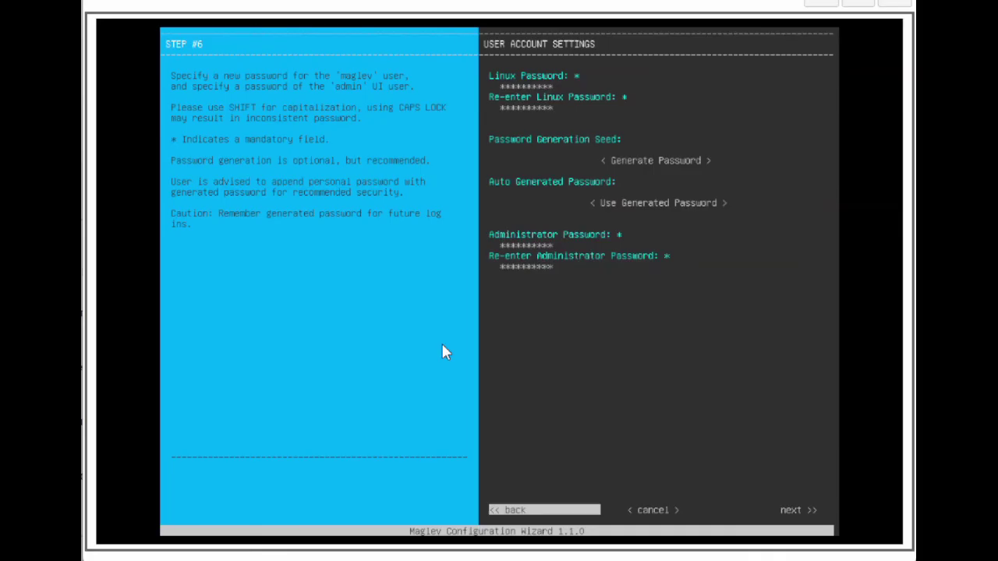
pyautogui.press('Tab')
# Step: Set NTP server 10.10.10.1 with authentication off and submit it for validation
pyautogui.press('Return')
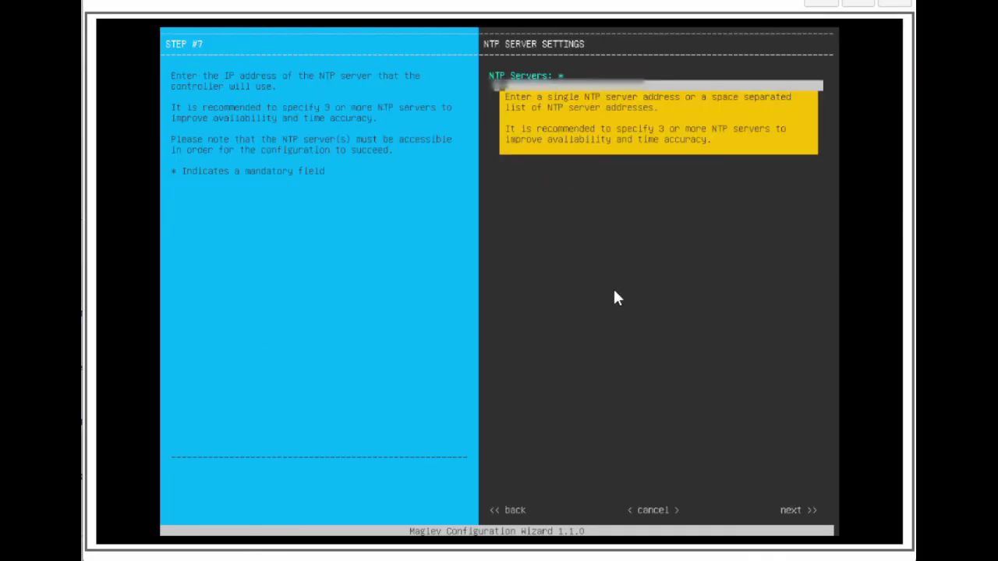
pyautogui.write('10.10.10.1')
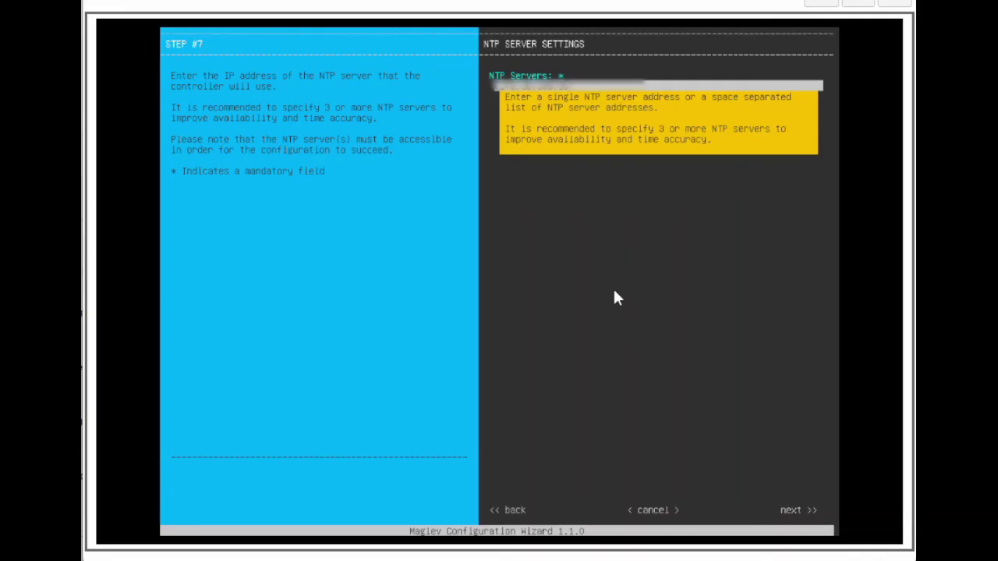
pyautogui.press('Tab')
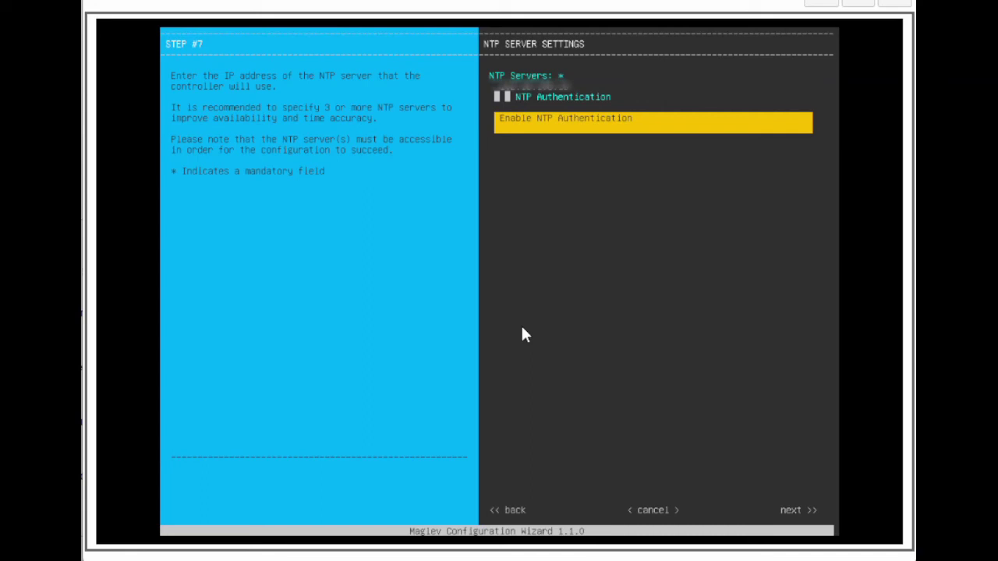
pyautogui.press('Tab')
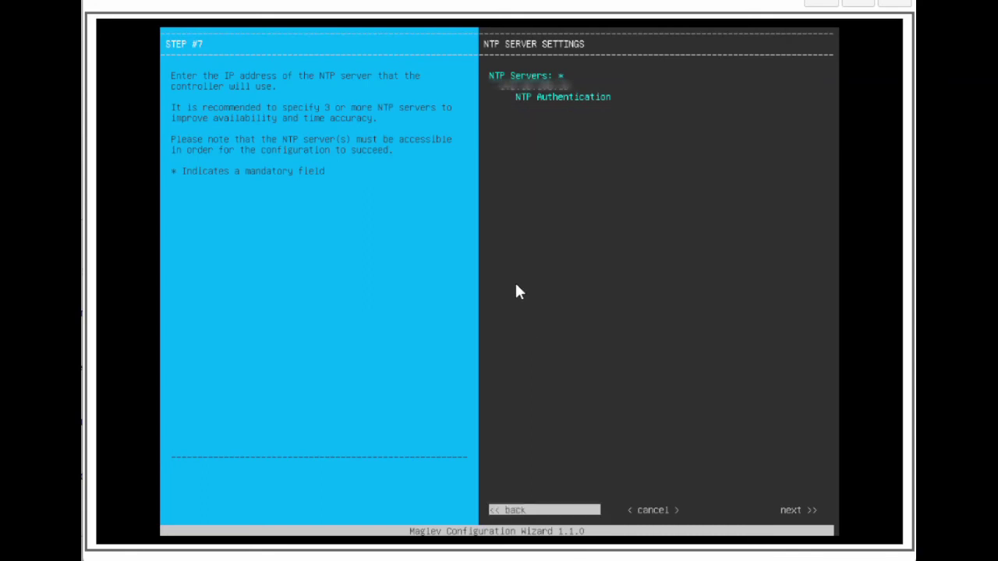
pyautogui.press('Tab')
pyautogui.press('Tab')
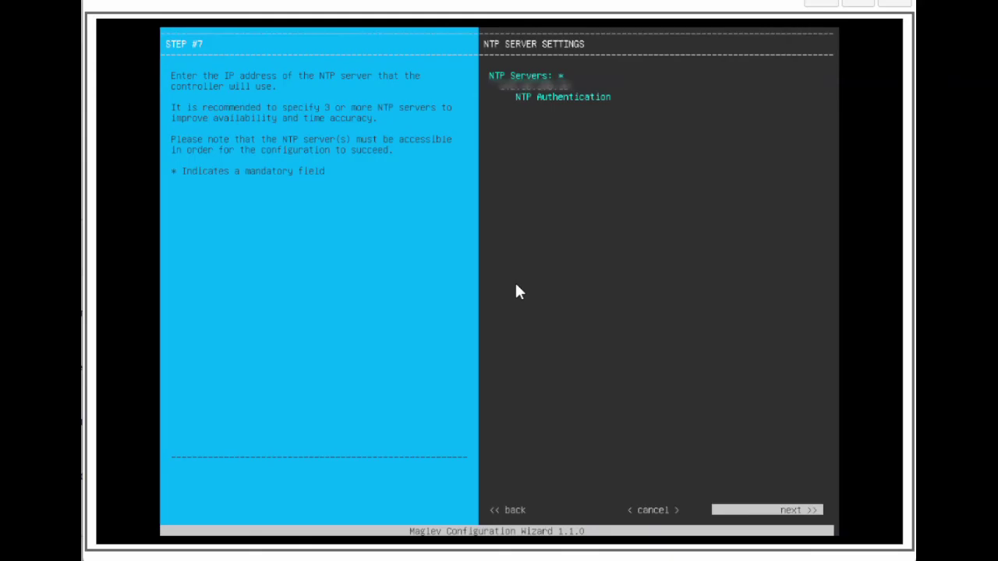
pyautogui.press('Return')
# Step: Keep the default container and cluster subnets with Intracluster IPSec off, and continue to the apply screen
pyautogui.press('Tab')
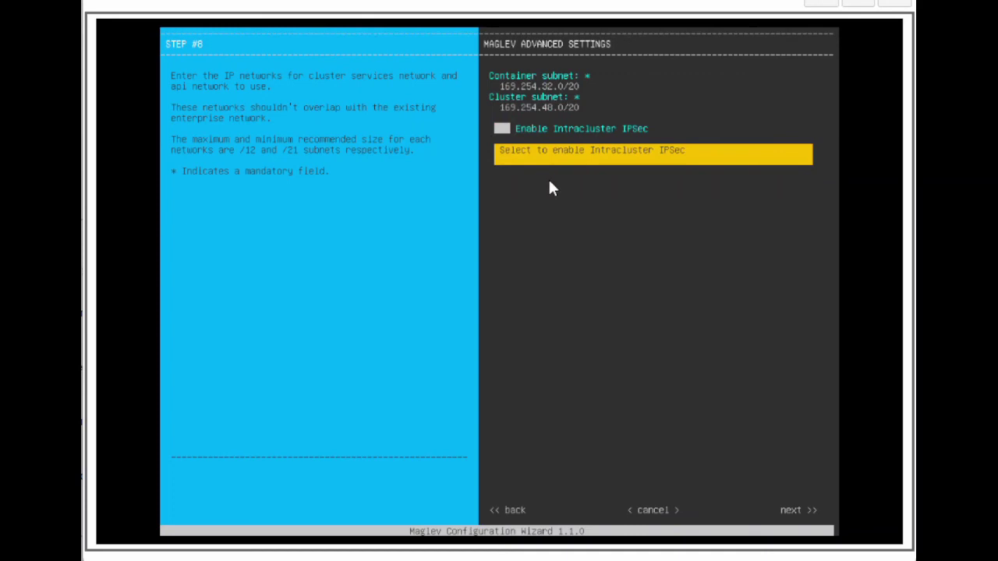
pyautogui.press('Tab')
pyautogui.press('Tab')
pyautogui.press('Tab')
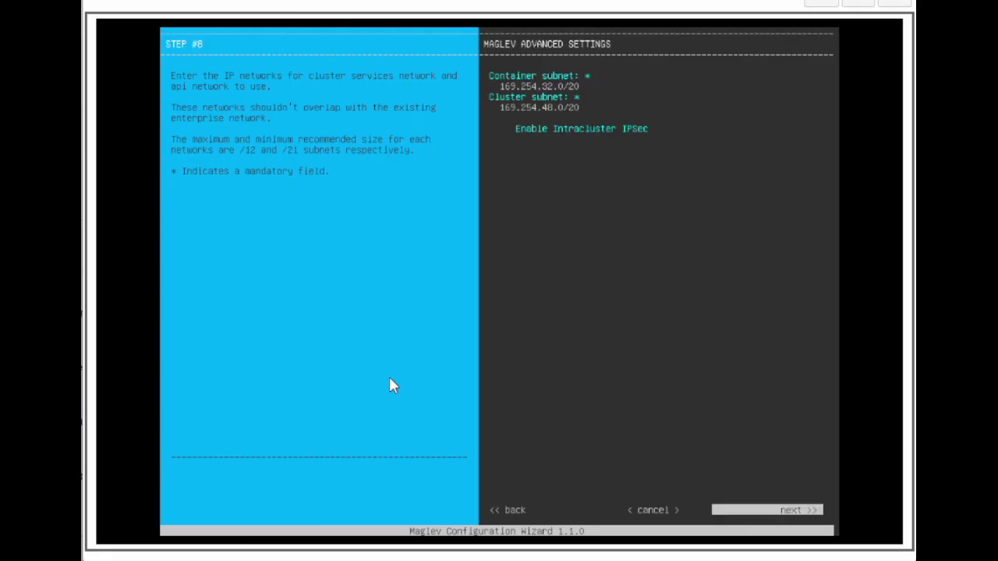
pyautogui.press('Return')
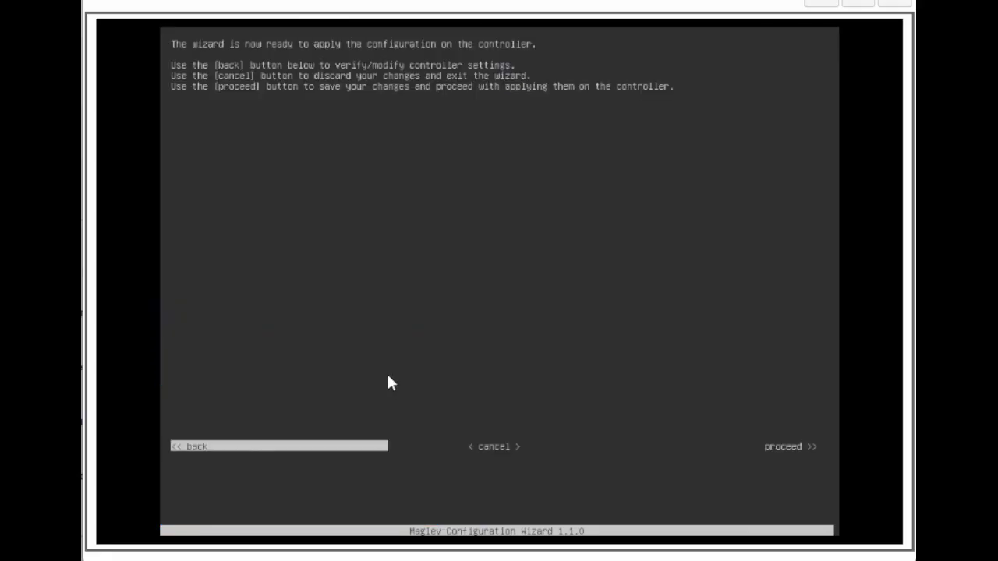
# Step: Proceed to save and apply the configuration to the controller
pyautogui.press('Tab')
pyautogui.press('Tab')
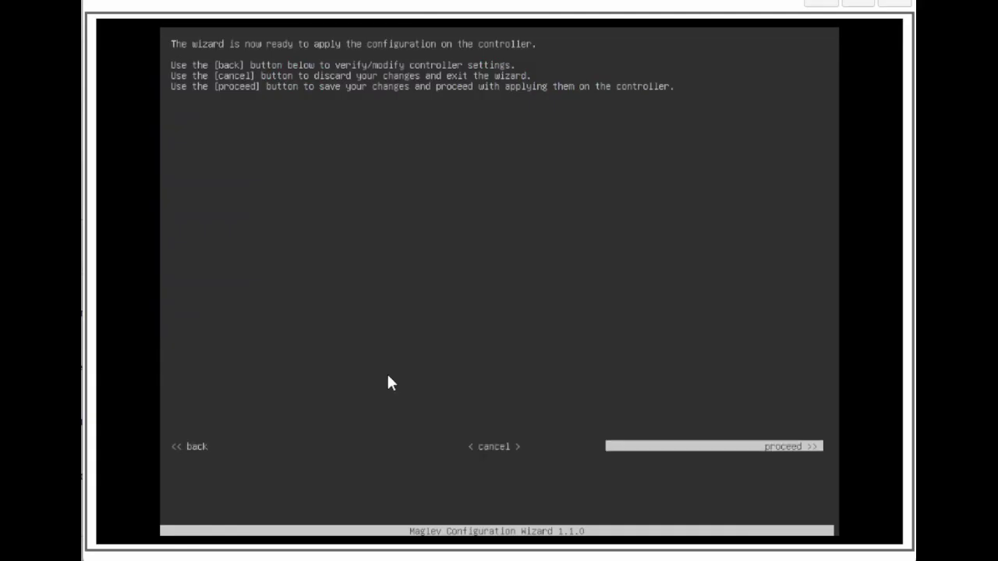
pyautogui.press('Return')
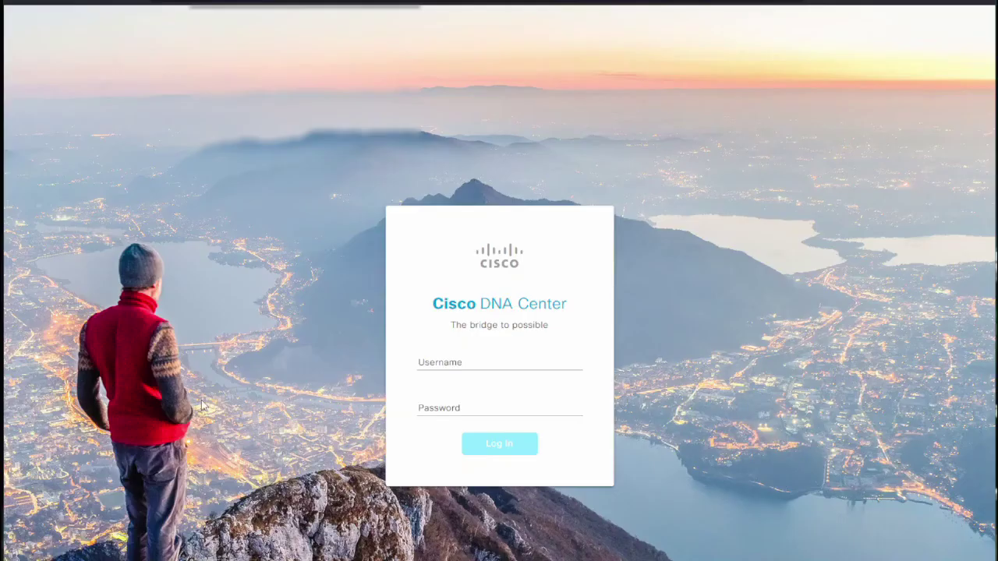
# Step: Log in to Cisco DNA Center as 'admin' with the administrator password
pyautogui.click(420, 368)
pyautogui.write('admin')
pyautogui.press('Tab')
pyautogui.write('••••••••••')
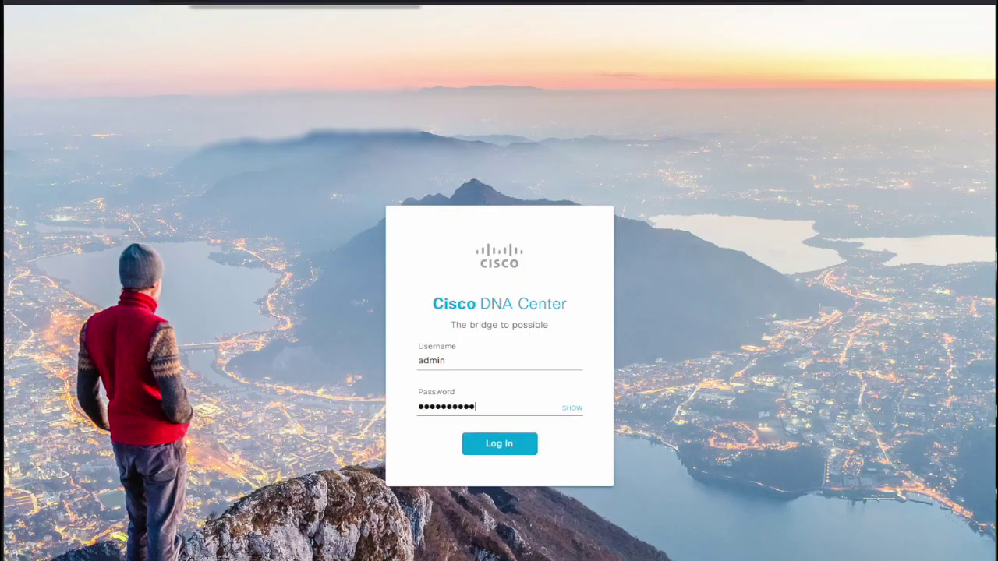